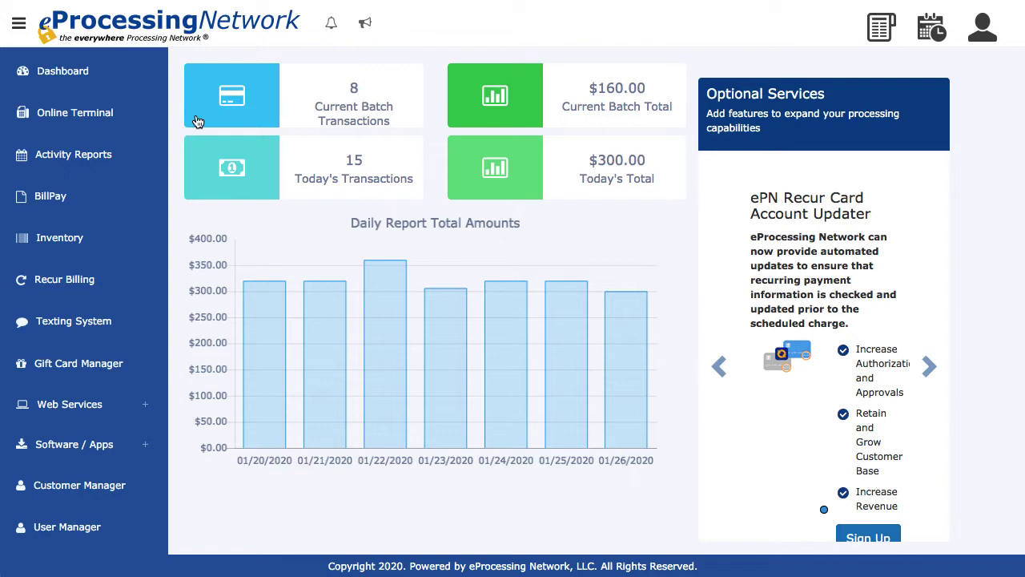
- Start an Online Terminal sale for John Smith with his contact details and Houston address
left_click(93, 113)
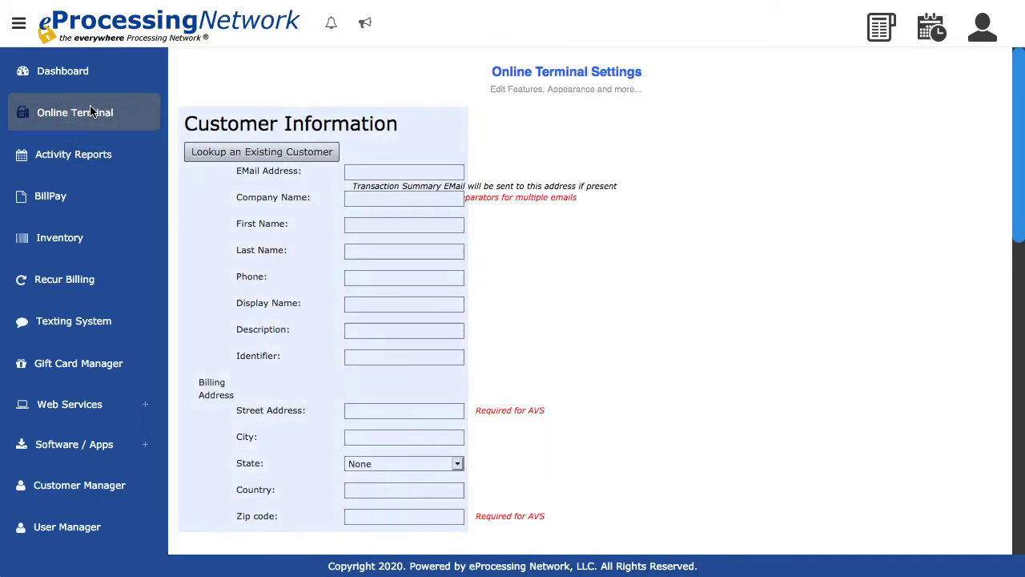
type("john@email.com")
left_click(404, 225)
key("Tab")
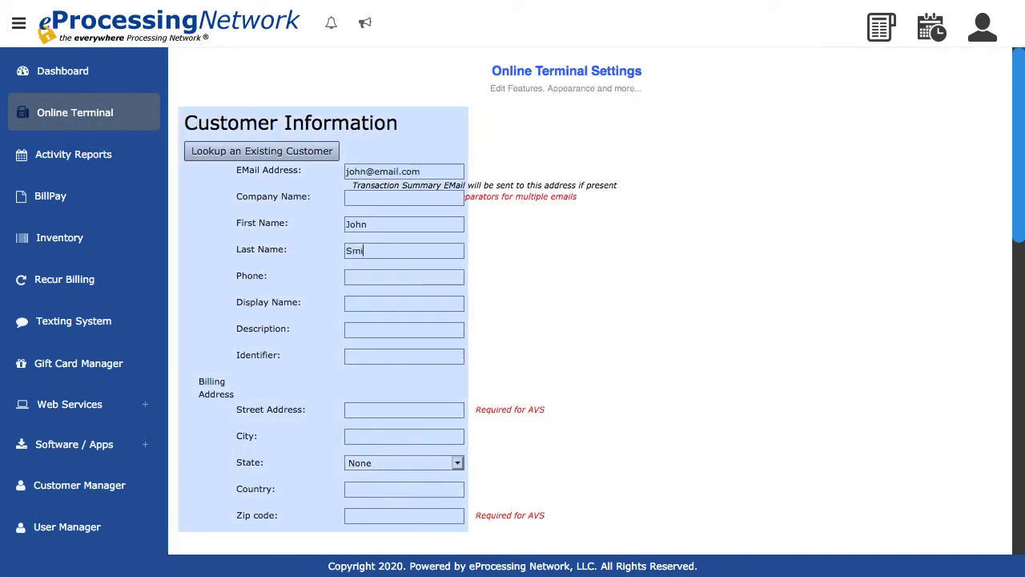
key("Tab")
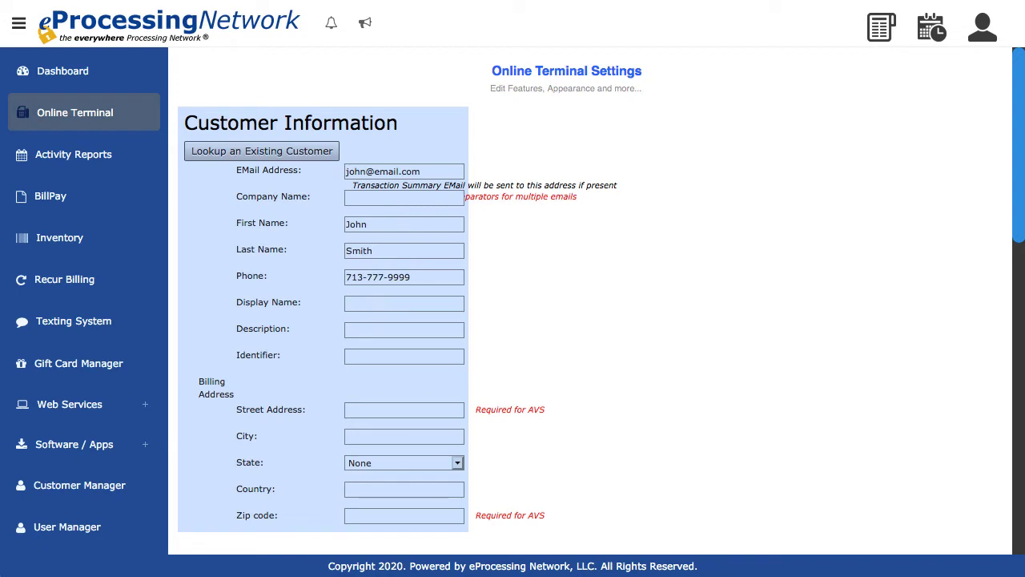
key("Tab")
key("Tab")
key("Tab")
key("Tab")
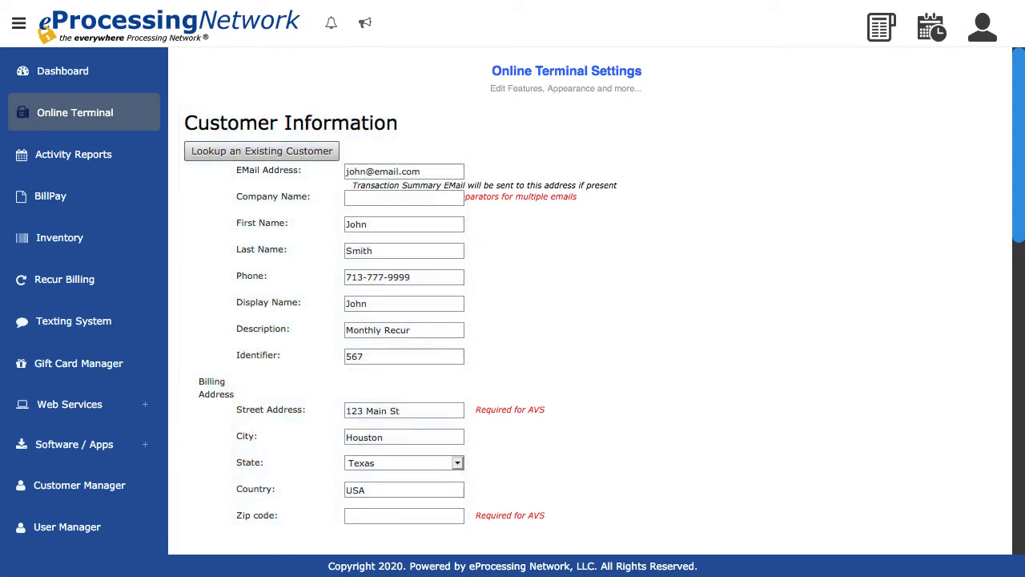
scroll(561, 320, "down", 4)
scroll(560, 321, "down", 5)
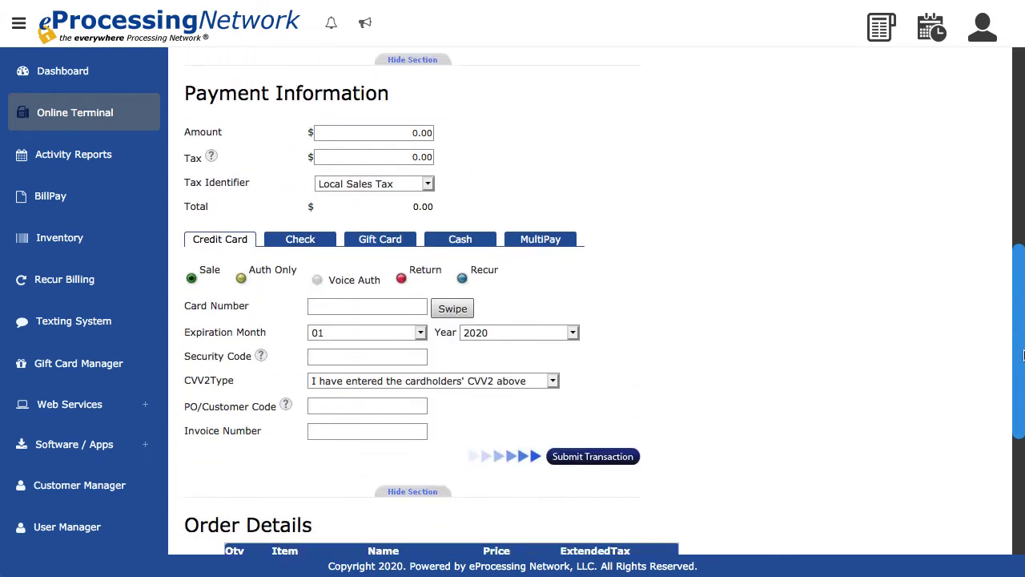
- Set the sale amount to 20.00 so the total updates
double_click(417, 132)
type("20")
left_click(500, 145)
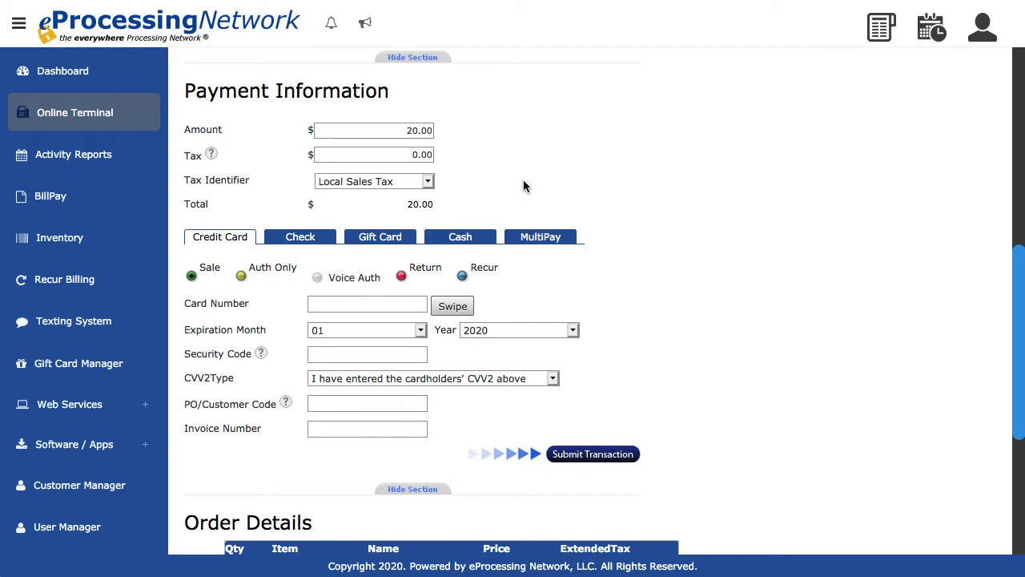
left_click(301, 236)
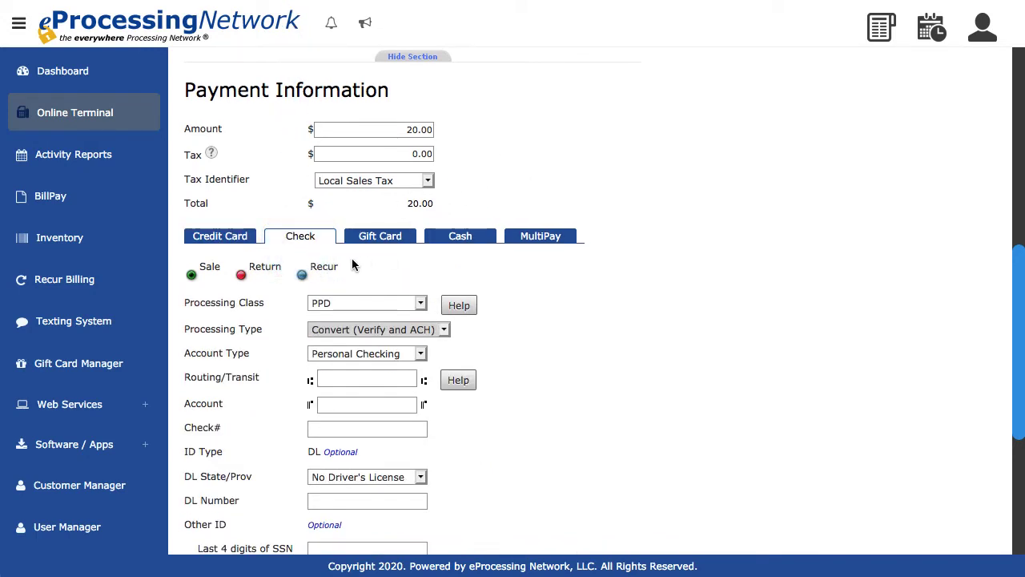
left_click(303, 277)
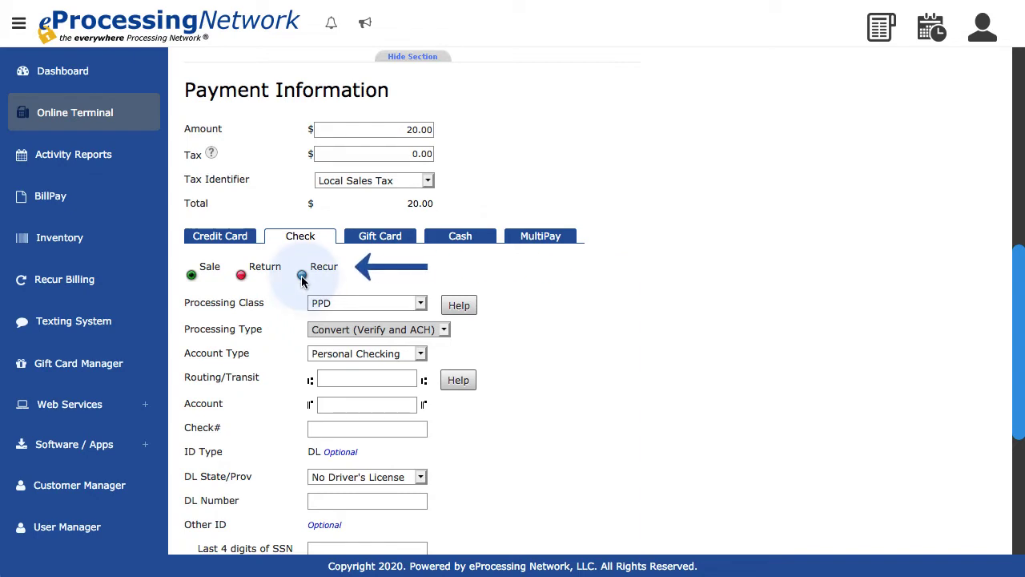
left_click(421, 305)
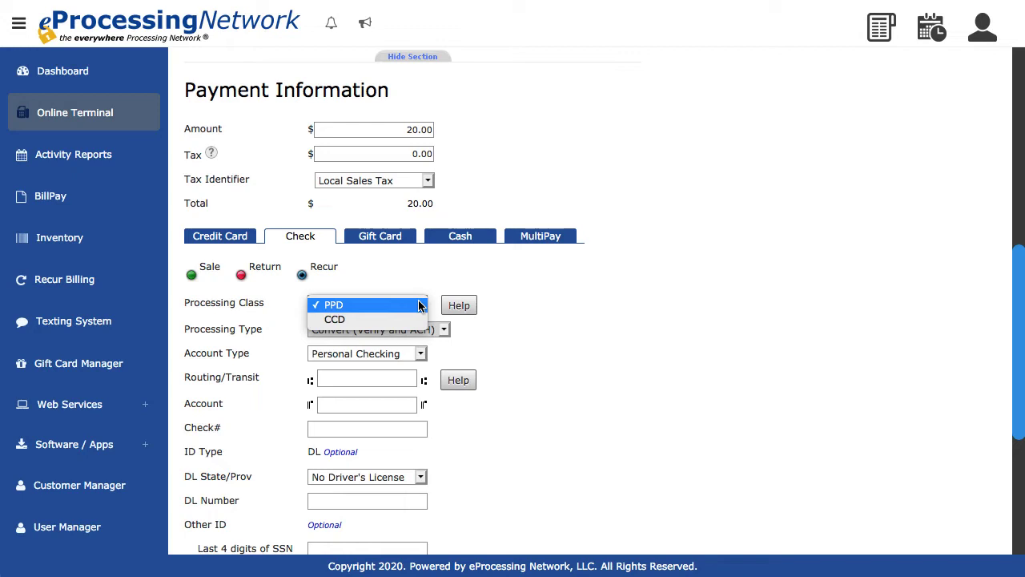
left_click(421, 305)
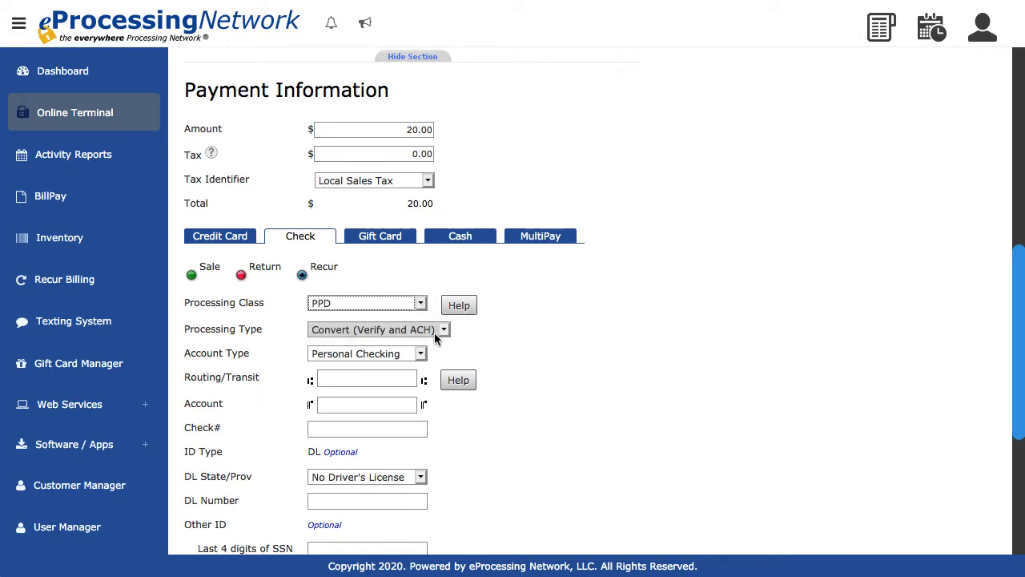
left_click(423, 358)
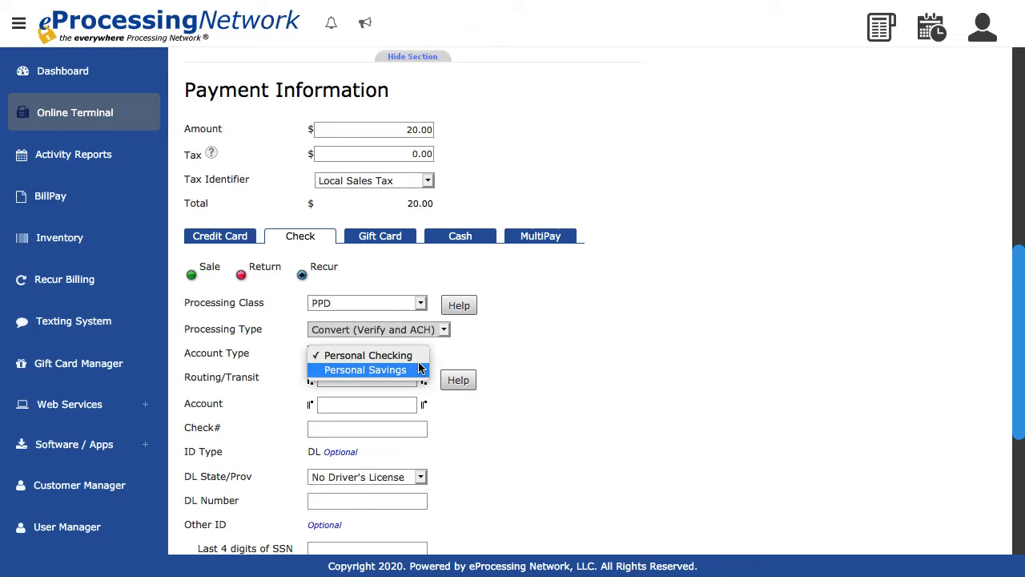
left_click(419, 355)
left_click(367, 380)
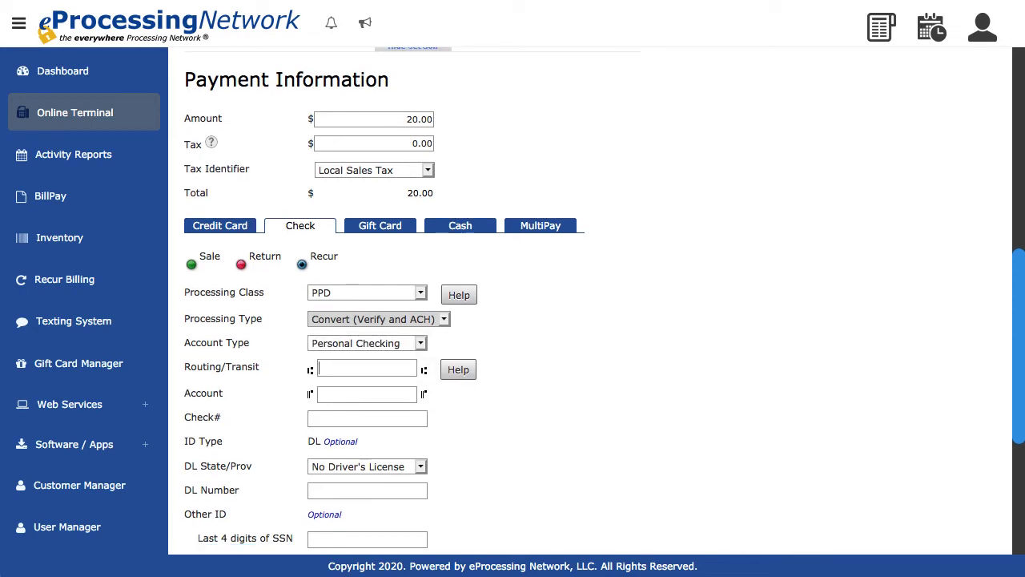
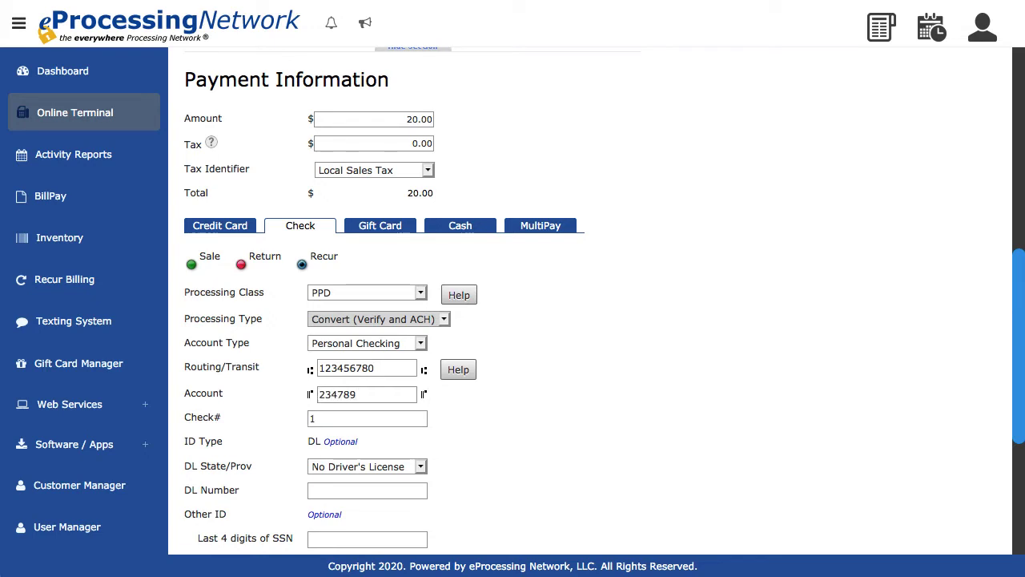
left_click_drag(1019, 320, 1019, 370)
- Submit the $20.00 check sale and get the APPROVED response
key("Tab")
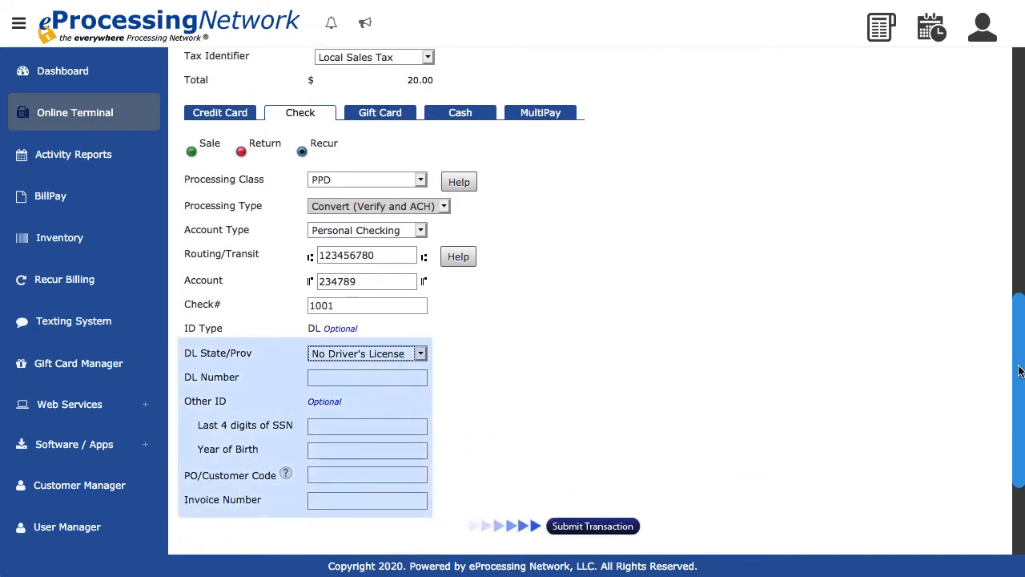
left_click(536, 379)
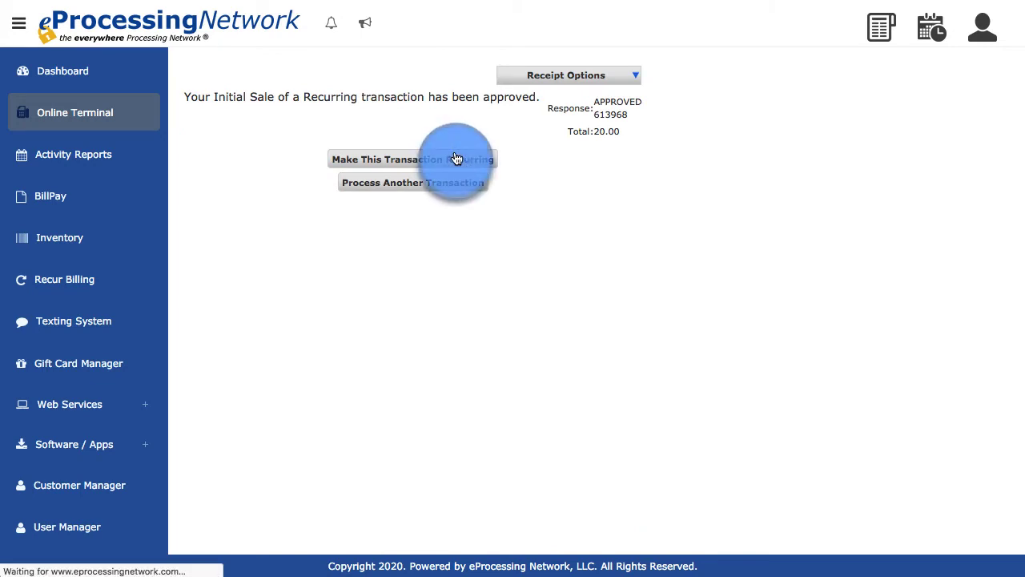
- Convert the approved sale to recurring at 20.00 monthly with start date 02/01/2020
left_click(455, 158)
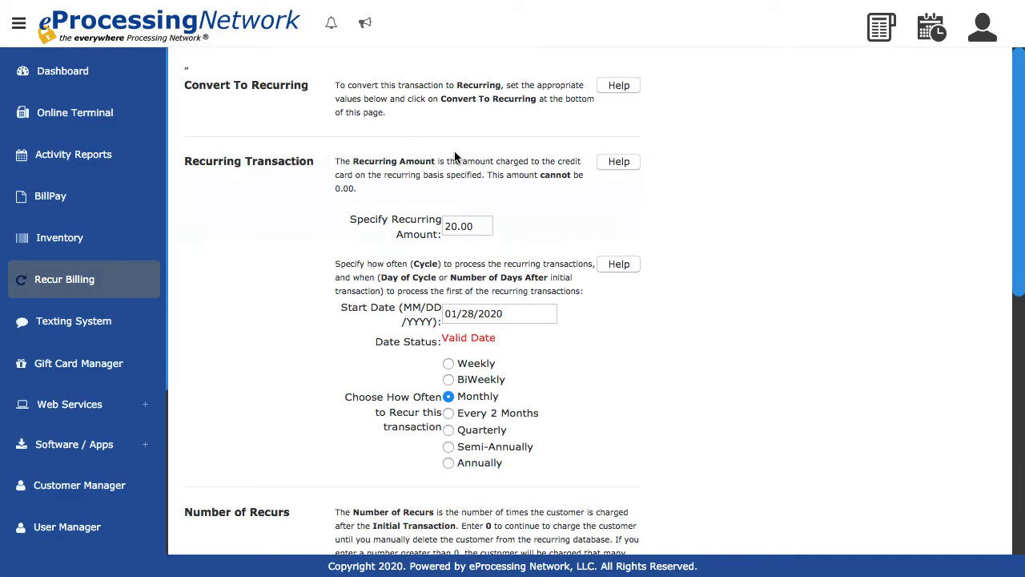
left_click(477, 226)
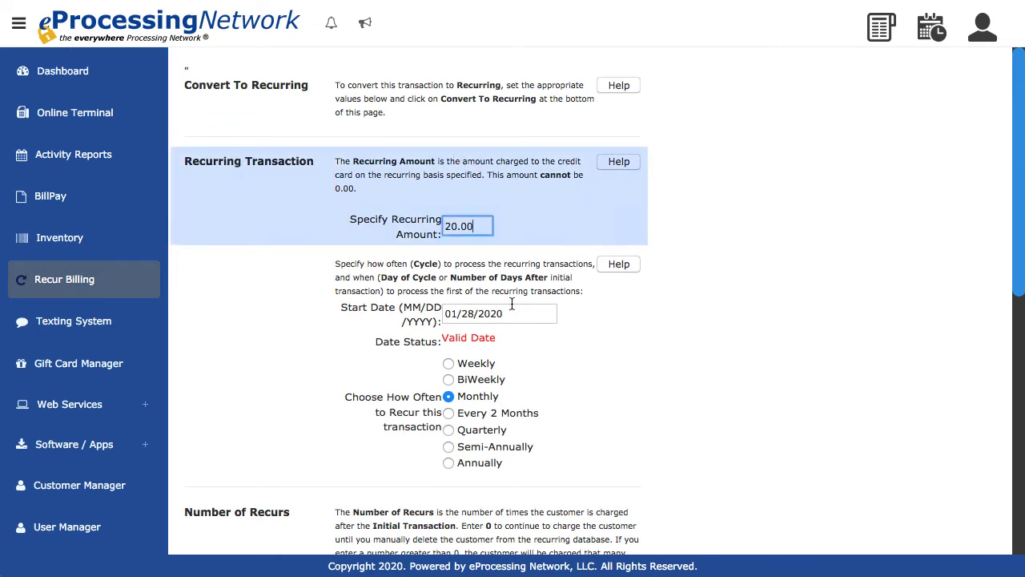
left_click(481, 313)
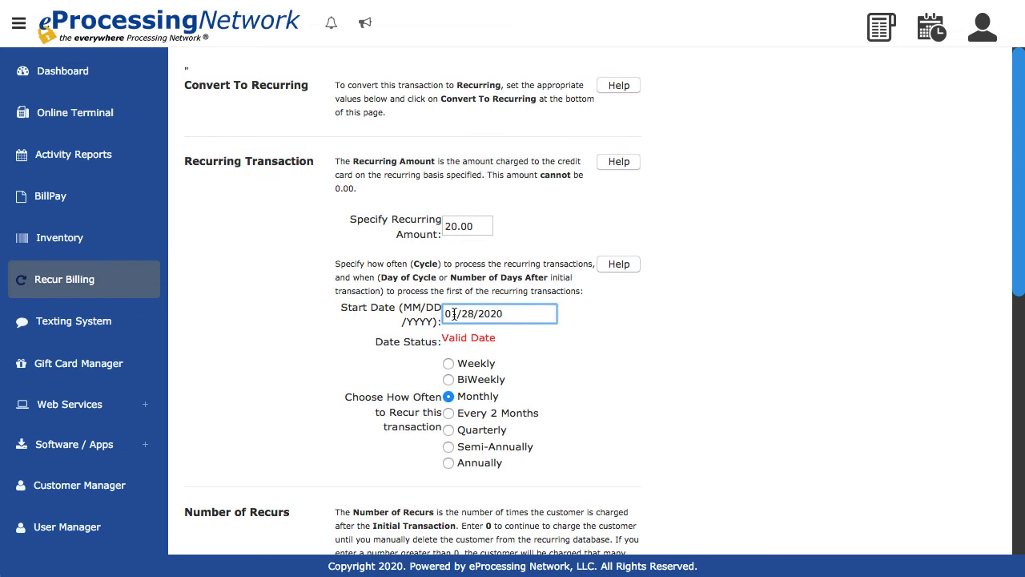
left_click_drag(457, 313, 548, 314)
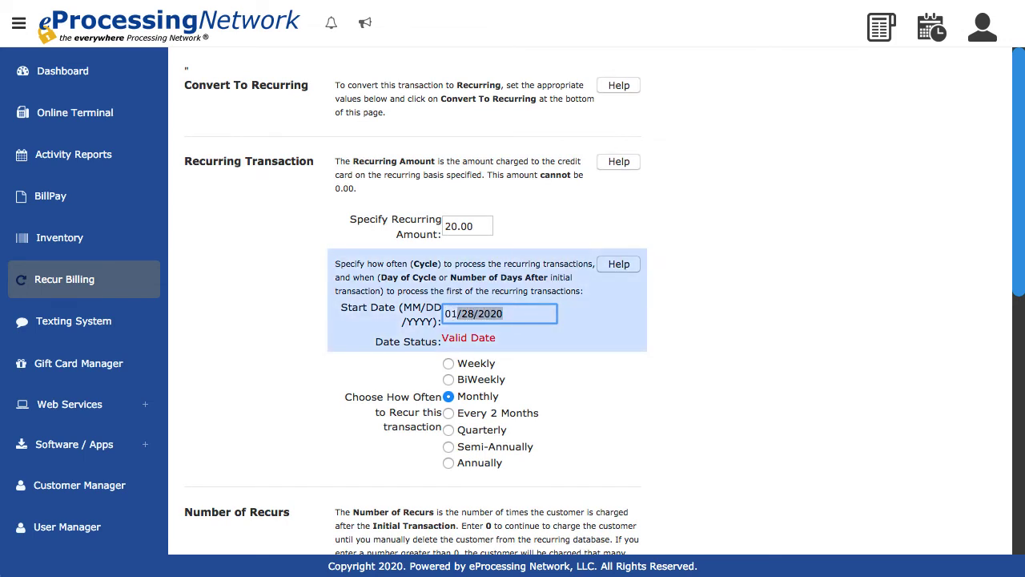
key("BackSpace")
type("0")
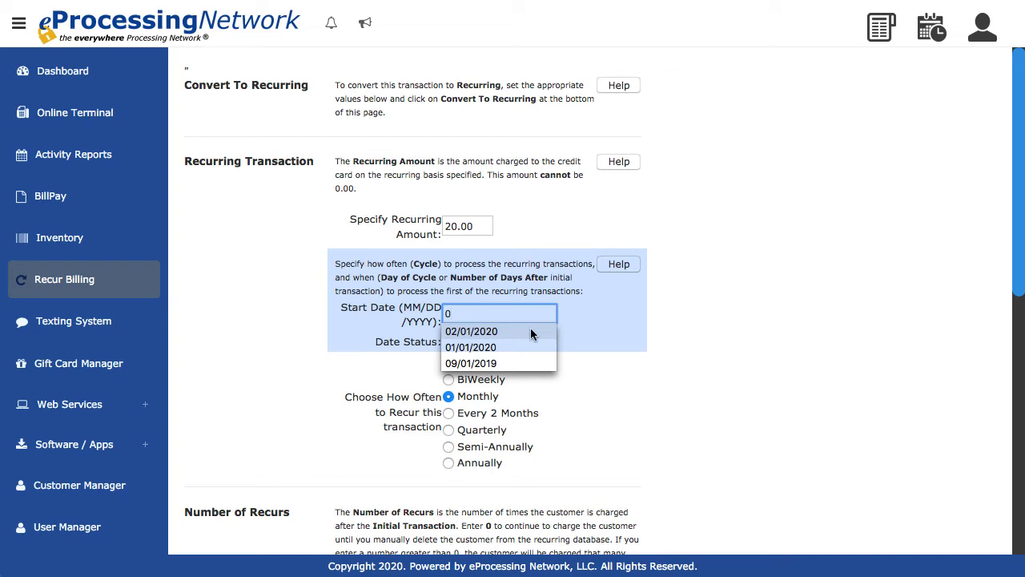
left_click(530, 331)
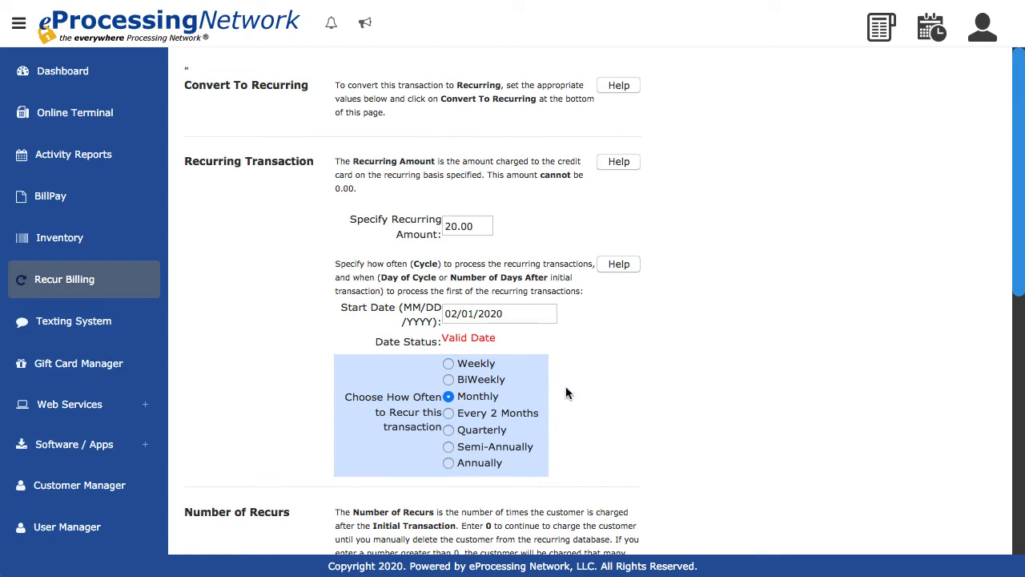
scroll(565, 393, "down", 3)
scroll(641, 407, "down", 5)
scroll(641, 407, "down", 3)
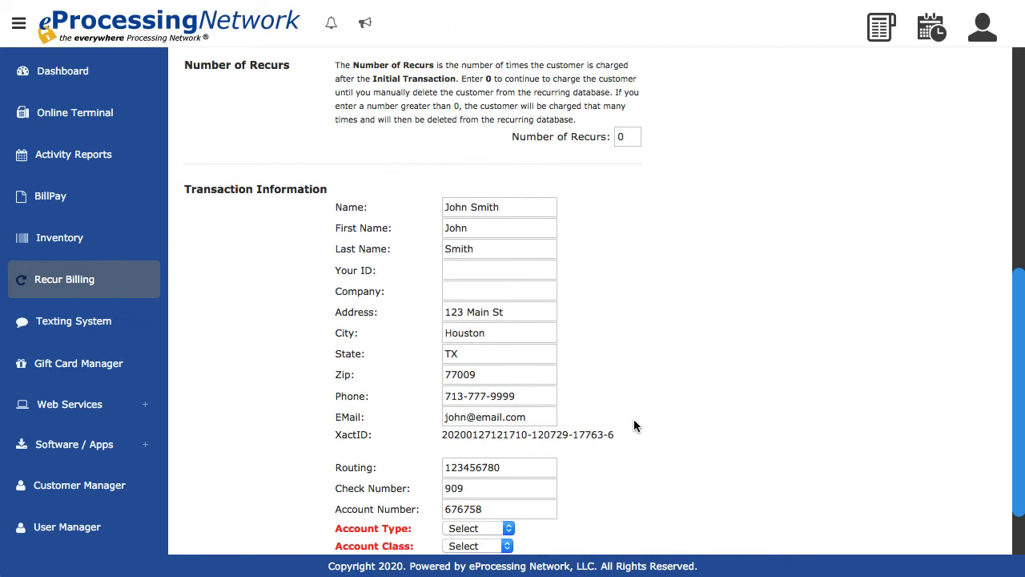
- Change the Number of Recurs from 0 to 11
left_click(628, 137)
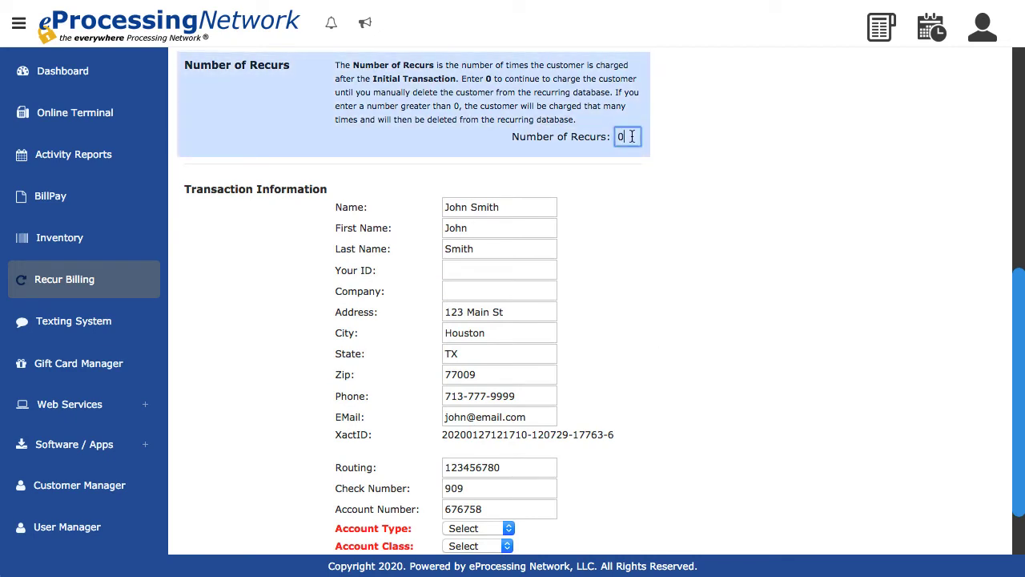
left_click_drag(632, 136, 597, 138)
type("11")
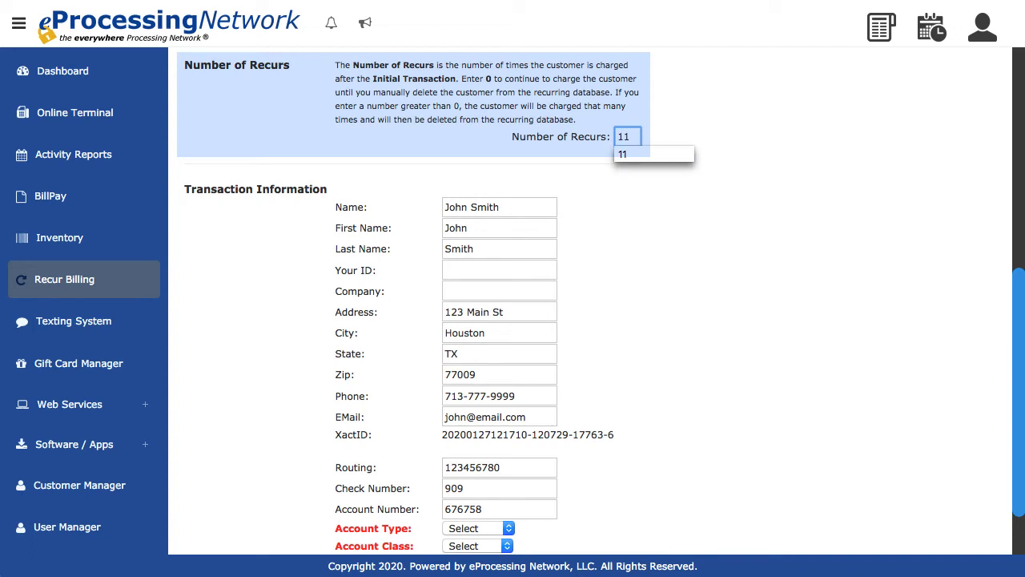
left_click(734, 142)
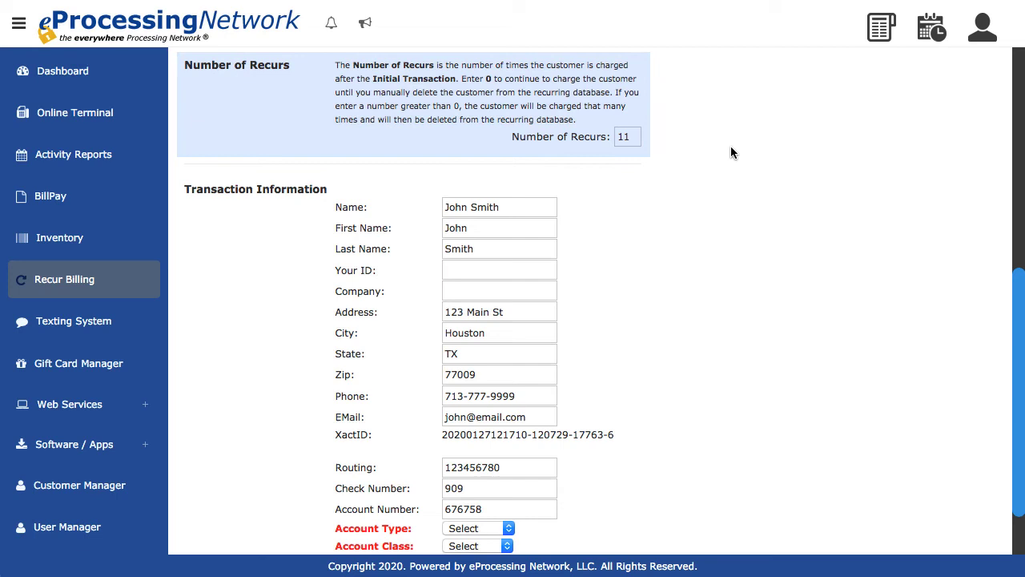
scroll(734, 148, "down", 2)
scroll(734, 152, "down", 1)
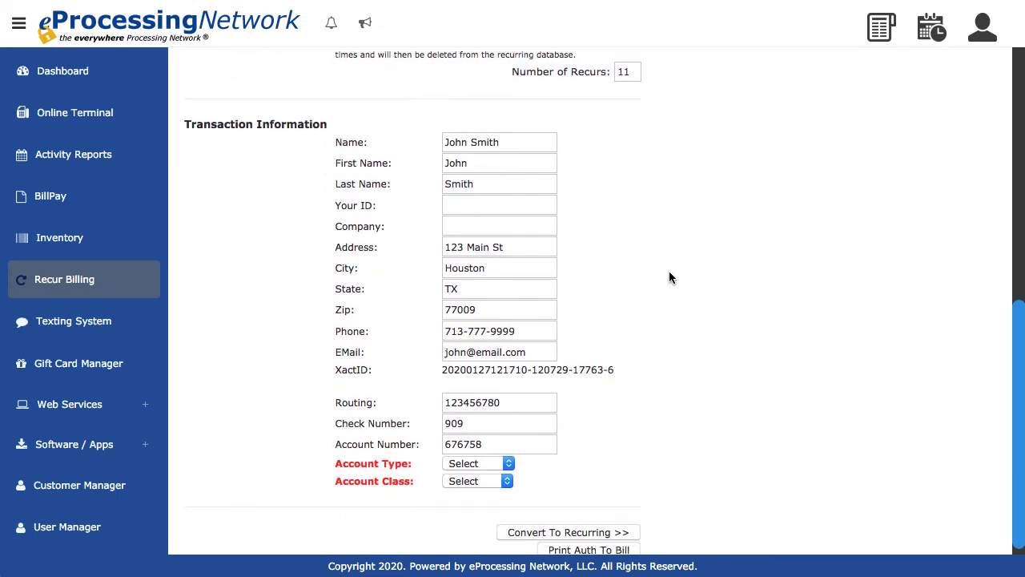
- Set Account Type to Personal and Account Class to Checking on the conversion form
left_click(478, 463)
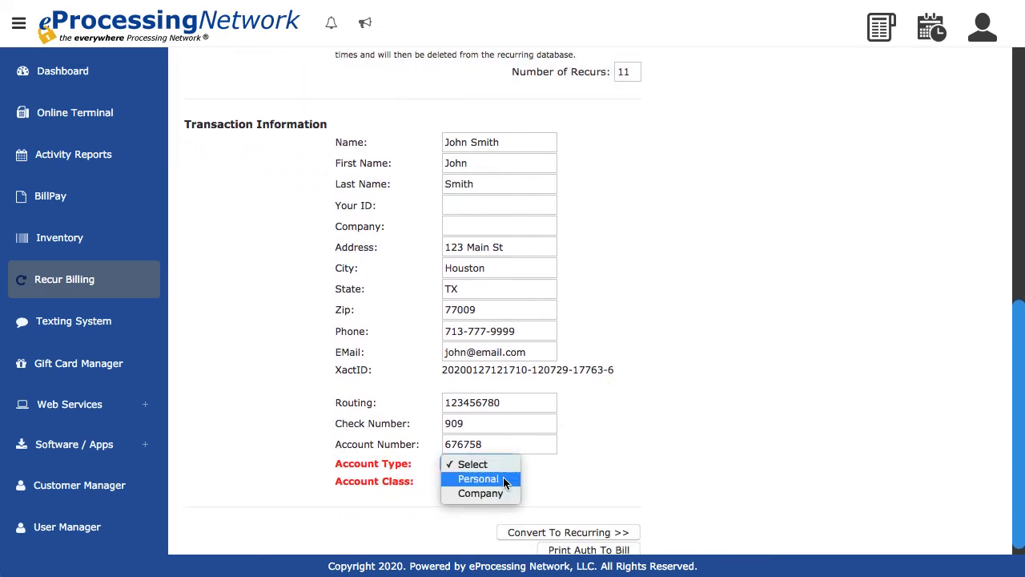
left_click(505, 479)
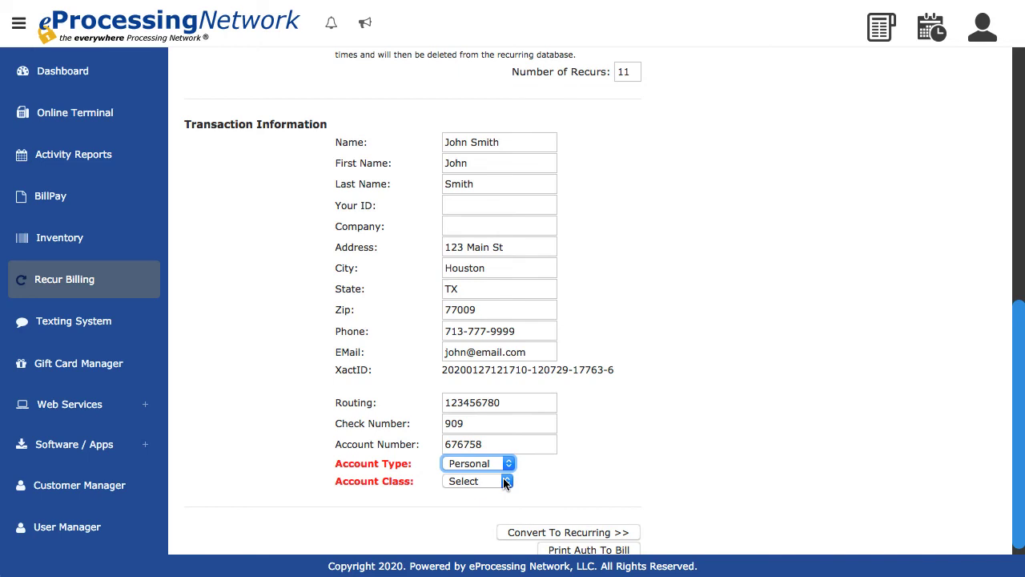
left_click(505, 482)
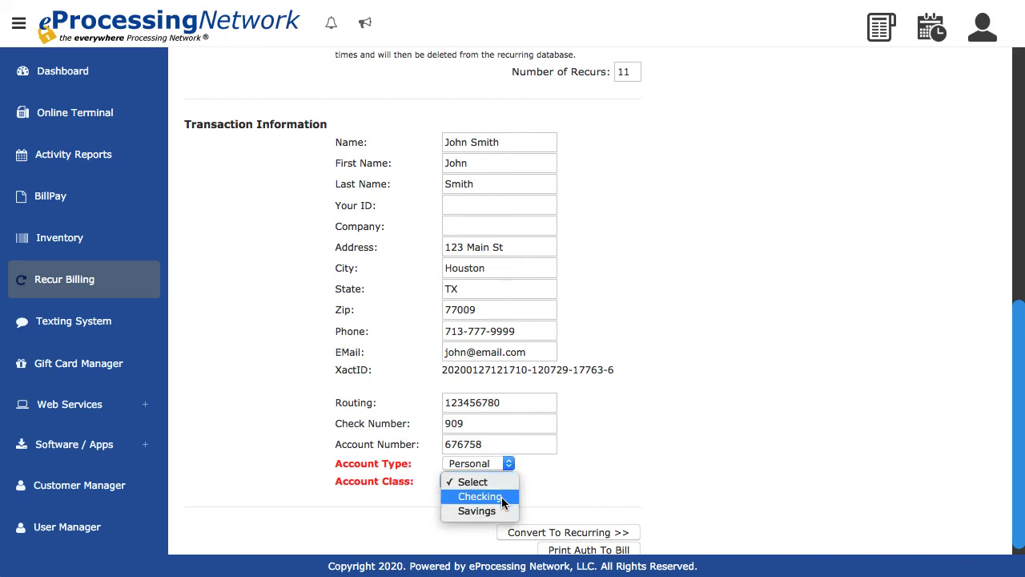
left_click(480, 496)
scroll(650, 479, "down", 1)
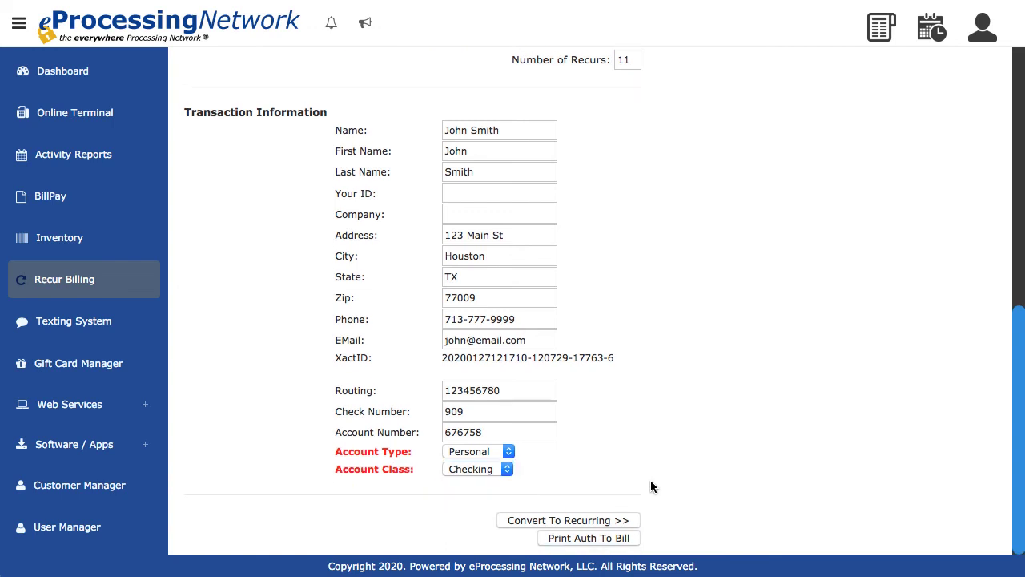
left_click(604, 529)
- Submit Convert To Recurring to create the 11-payment schedule
left_click(565, 521)
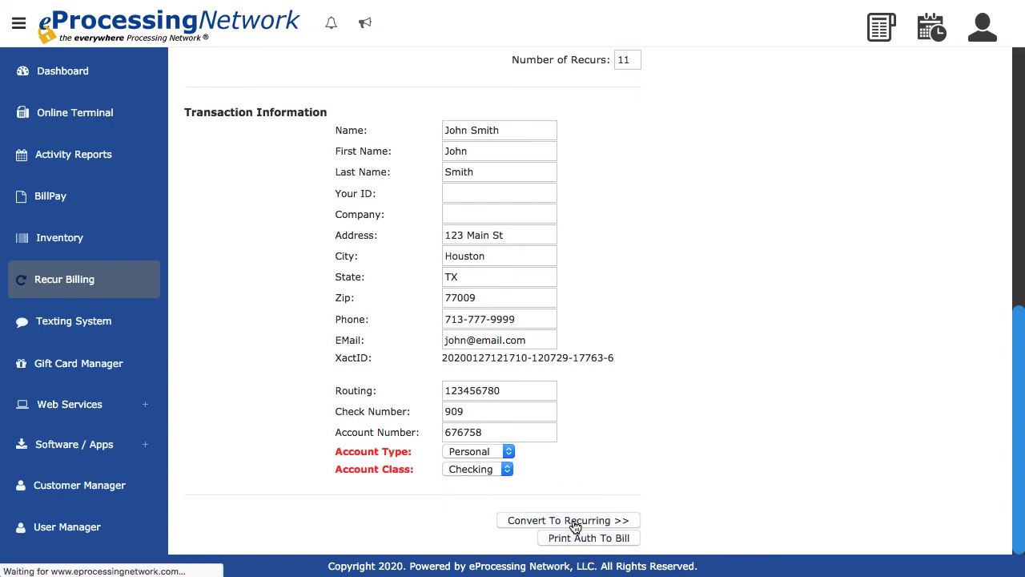